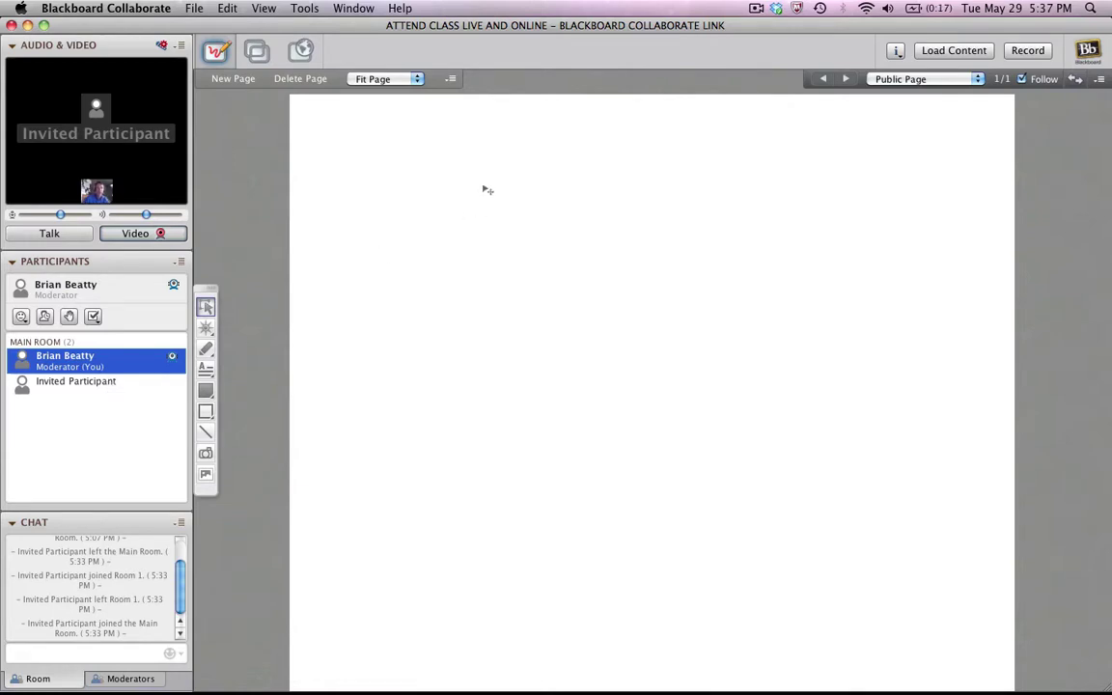
Start creating breakout rooms and name them "Discussion Room".
click(299, 8)
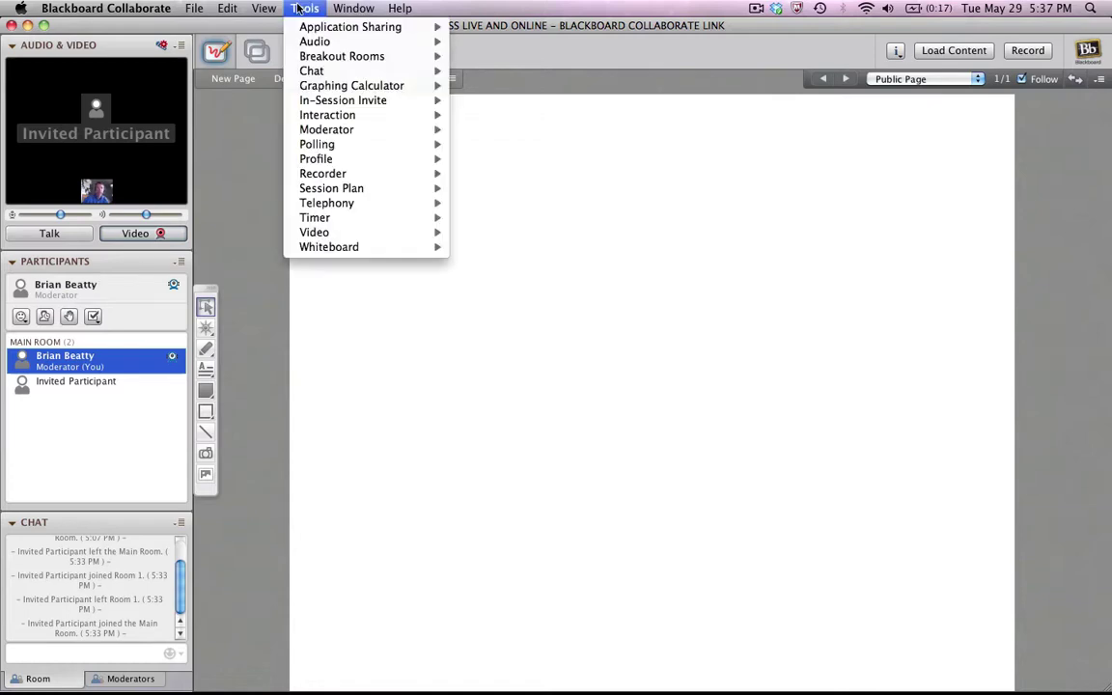
mouse_move(313, 60)
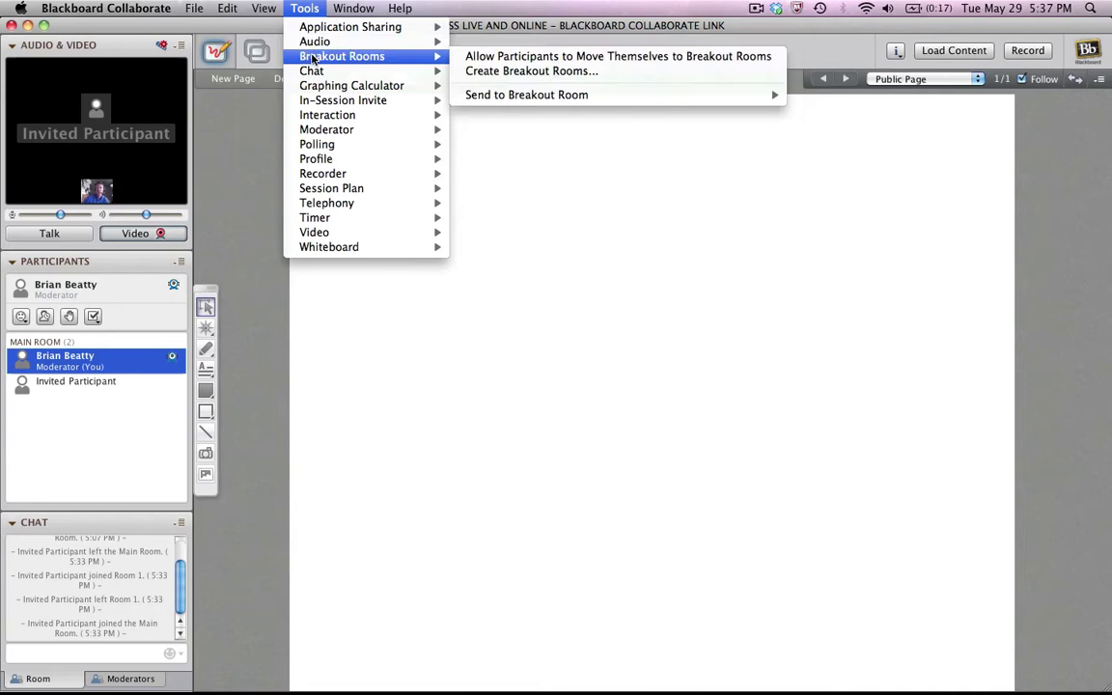
click(513, 73)
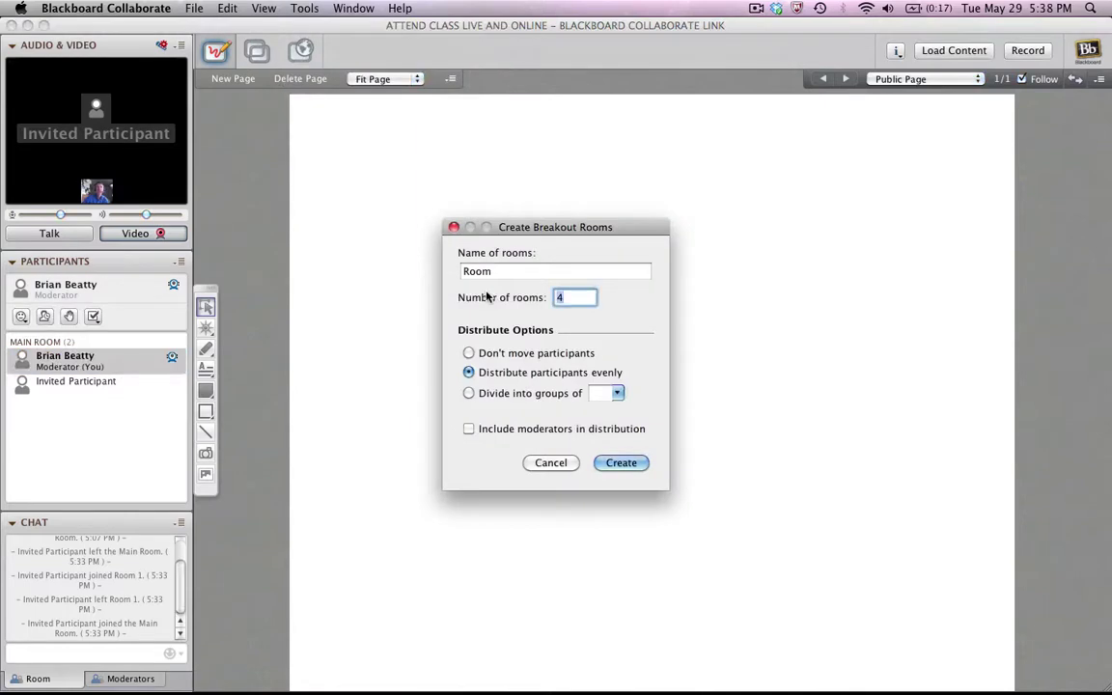
click(464, 271)
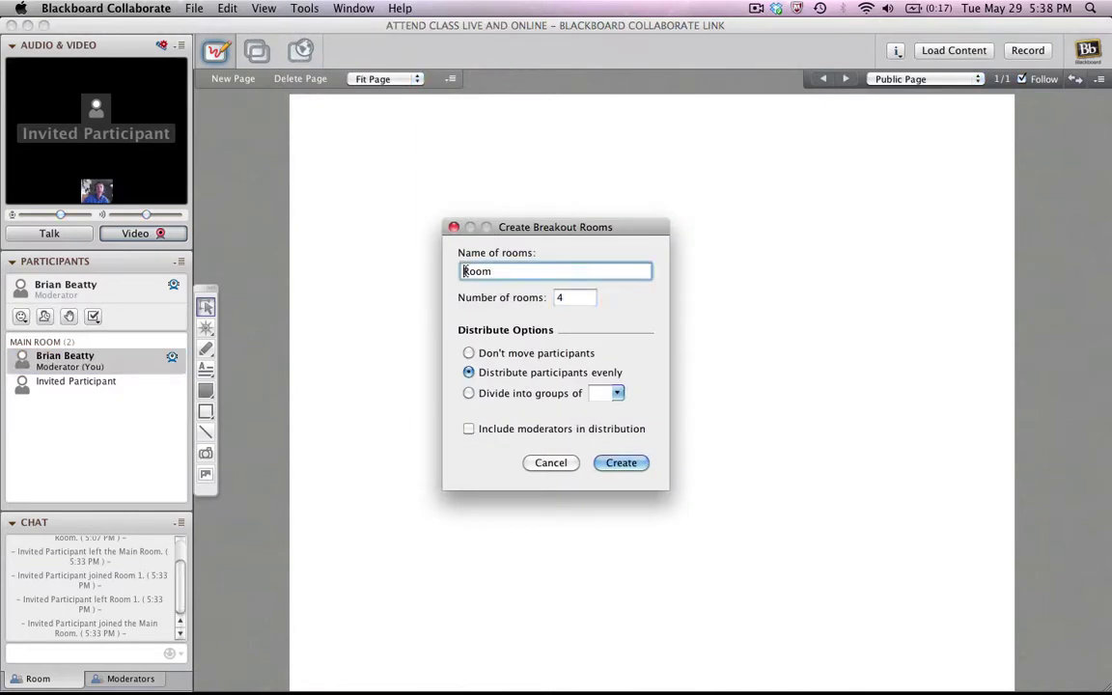
text(Discussion)
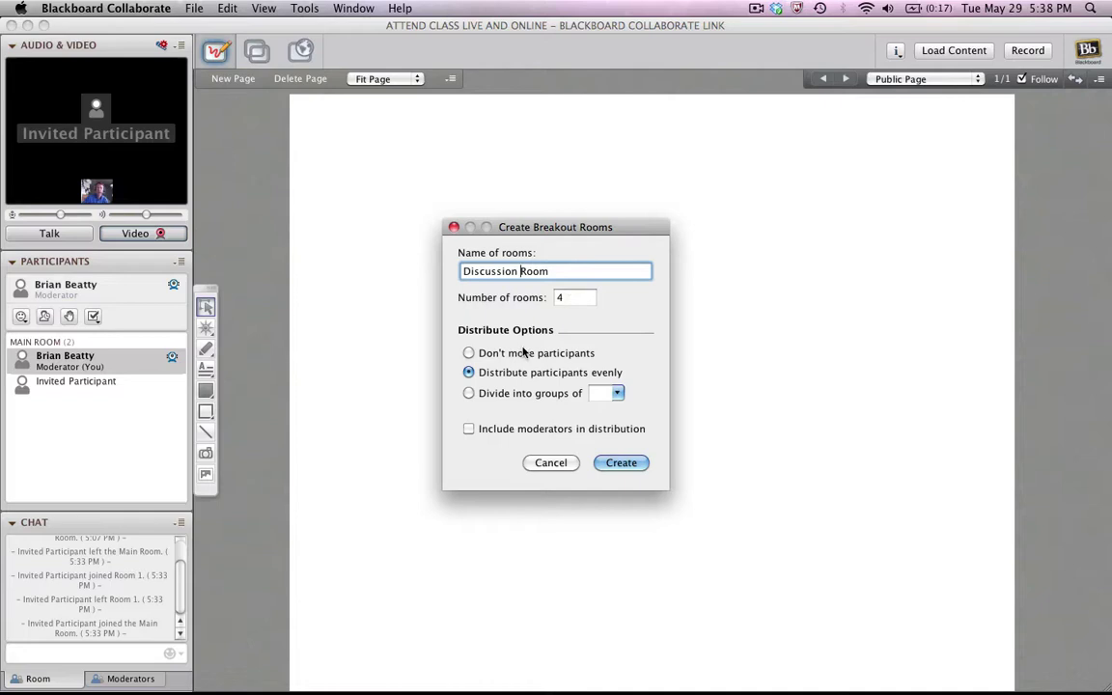
Divide participants into groups of 4, leave moderators out of the distribution, and create the breakout rooms.
click(468, 353)
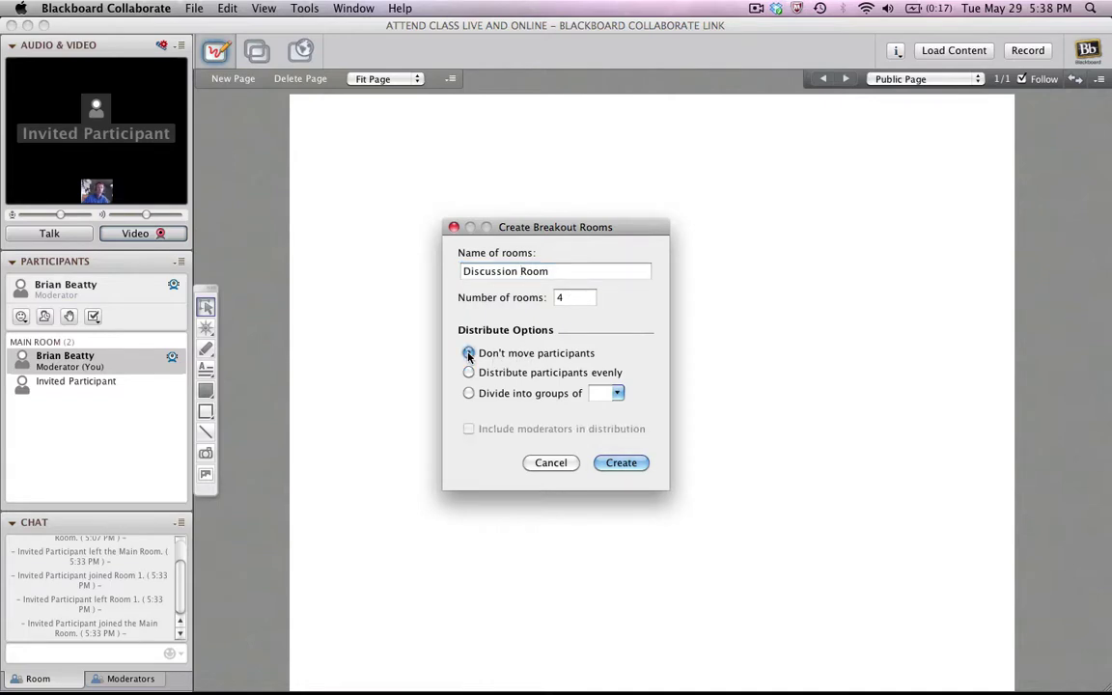
click(468, 373)
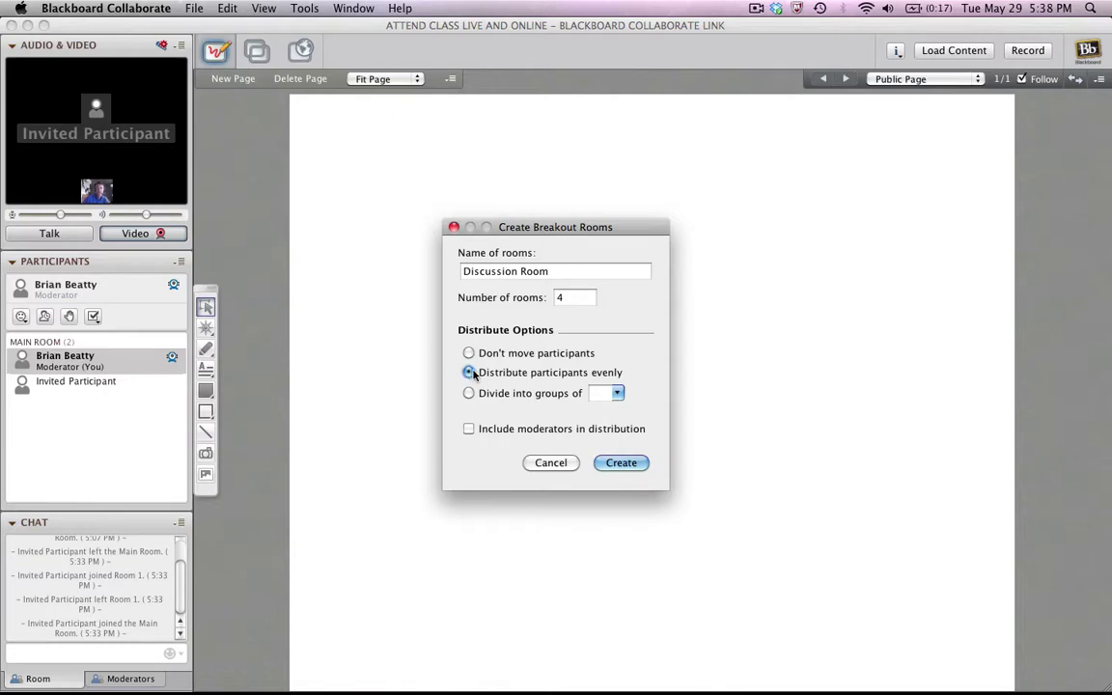
click(468, 392)
click(468, 431)
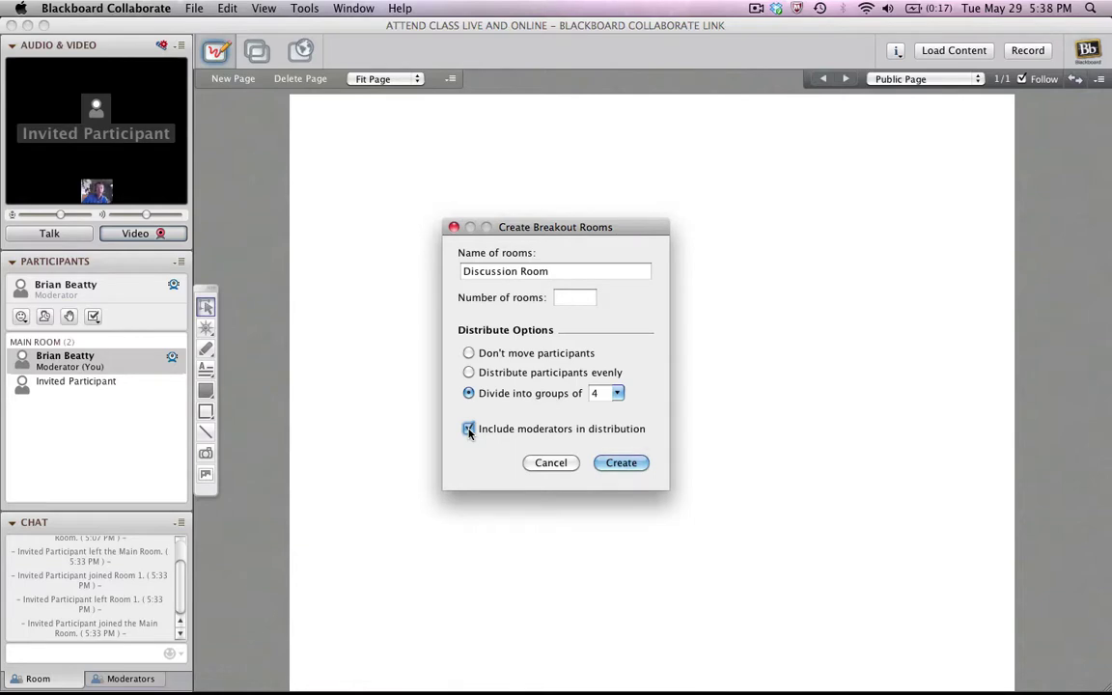
click(468, 431)
click(621, 463)
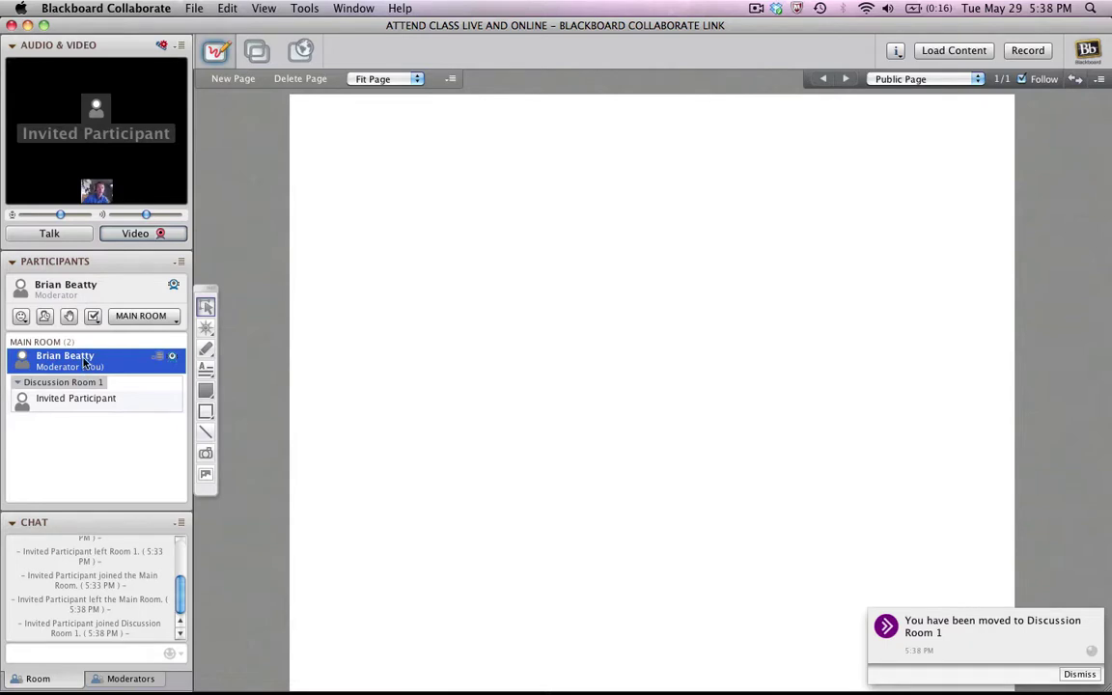
Move the moderator into Discussion Room 1 and draw freehand loops across its whiteboard with the pencil tool.
drag(84, 361, 86, 403)
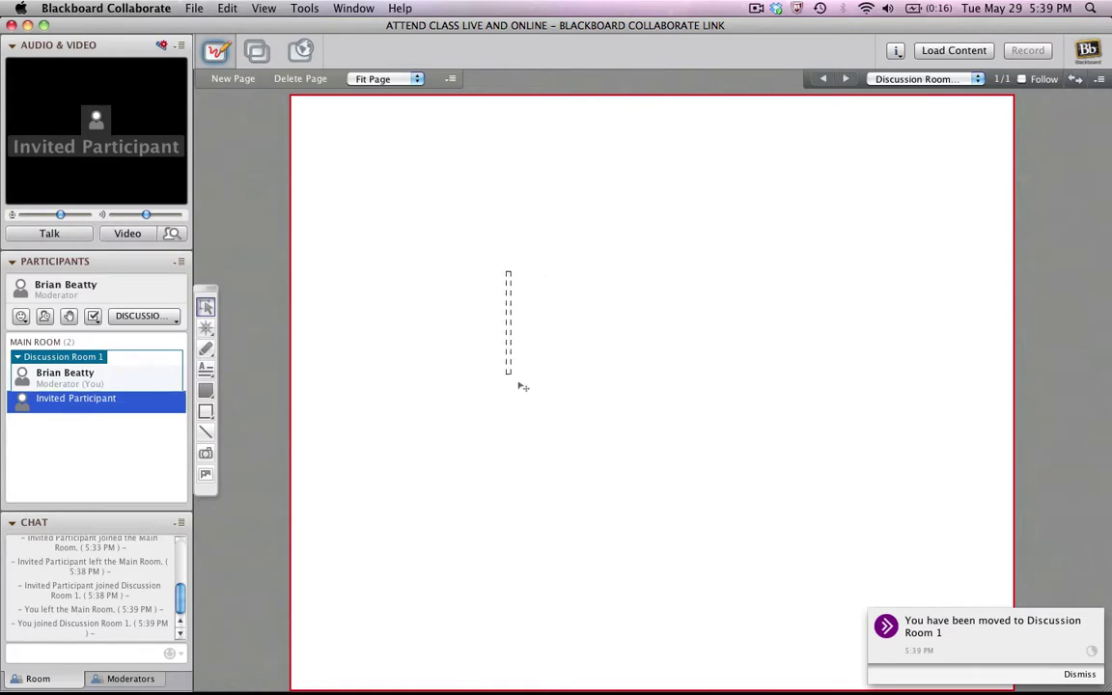
click(204, 348)
mouse_move(456, 322)
mouse_down()
mouse_move(489, 295)
mouse_move(666, 336)
mouse_move(670, 297)
mouse_move(659, 304)
mouse_up()
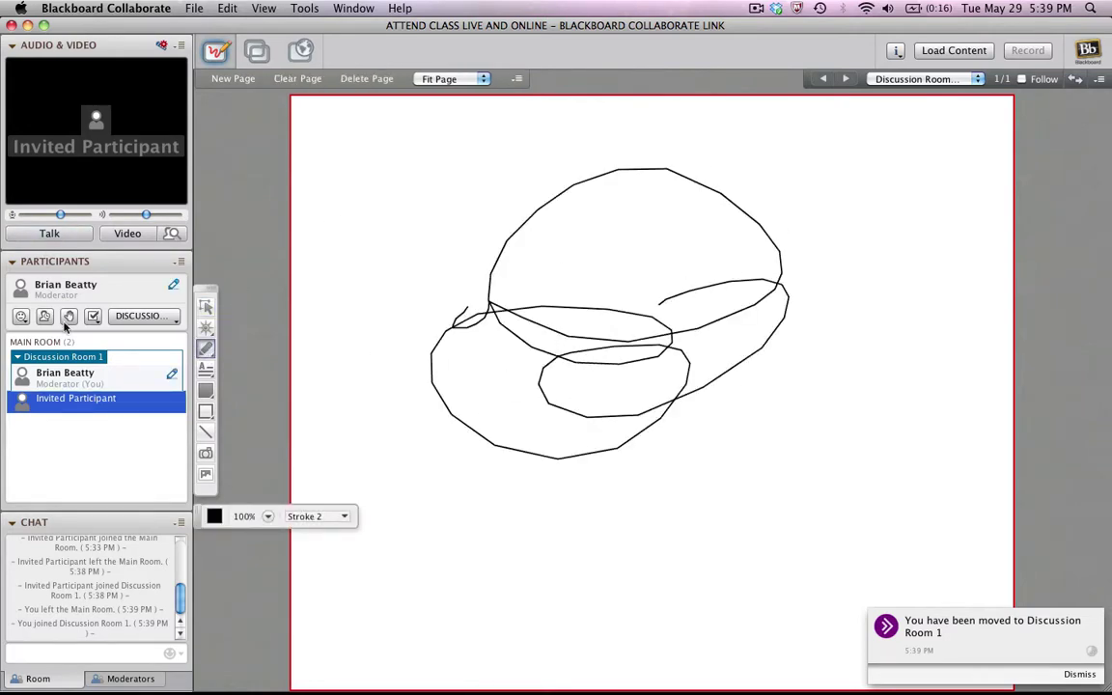
Move the moderator back to the main room and draw a large empty rectangle on its whiteboard.
drag(67, 376, 72, 343)
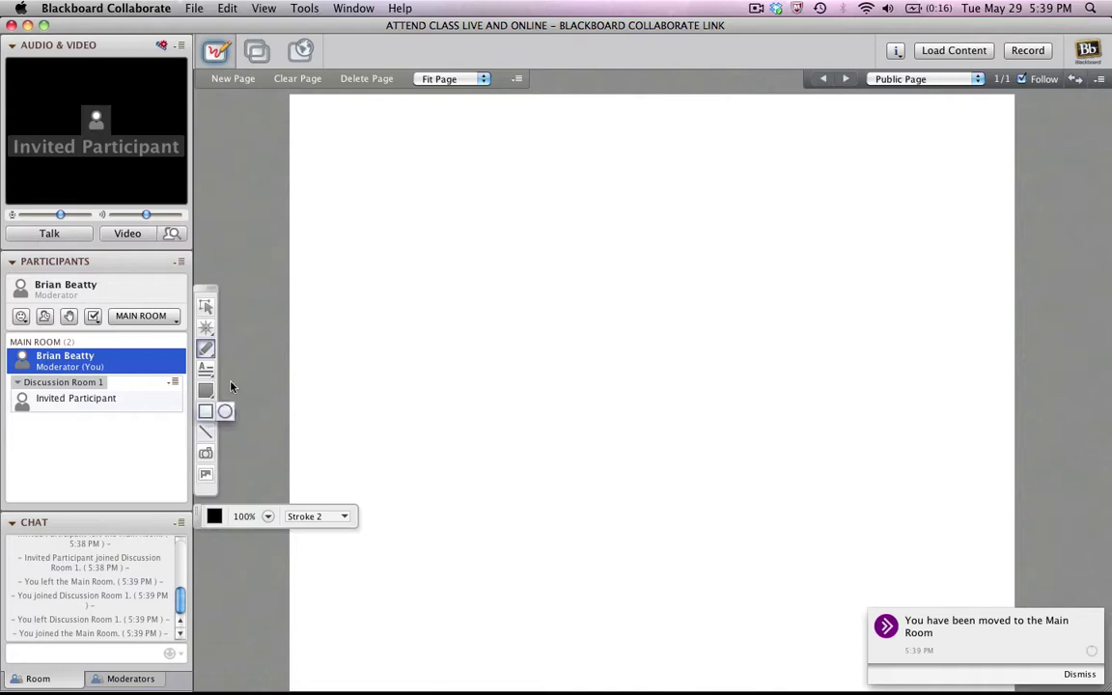
click(205, 411)
drag(421, 237, 737, 473)
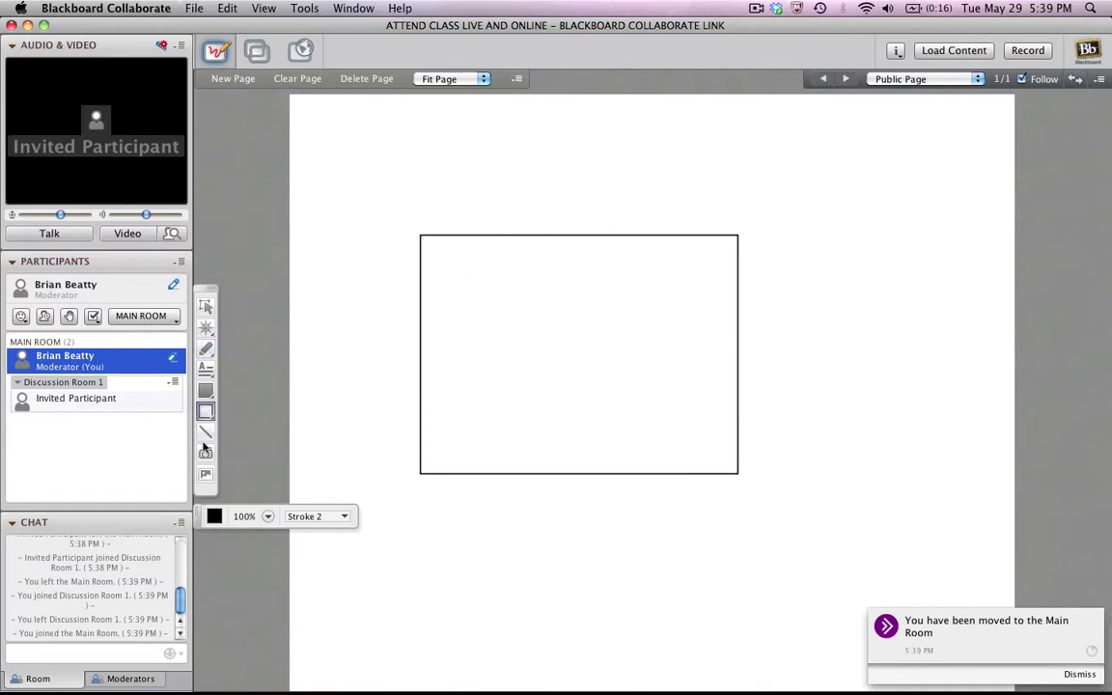
Move the moderator from the main room into Discussion Room 1 again.
drag(75, 359, 91, 395)
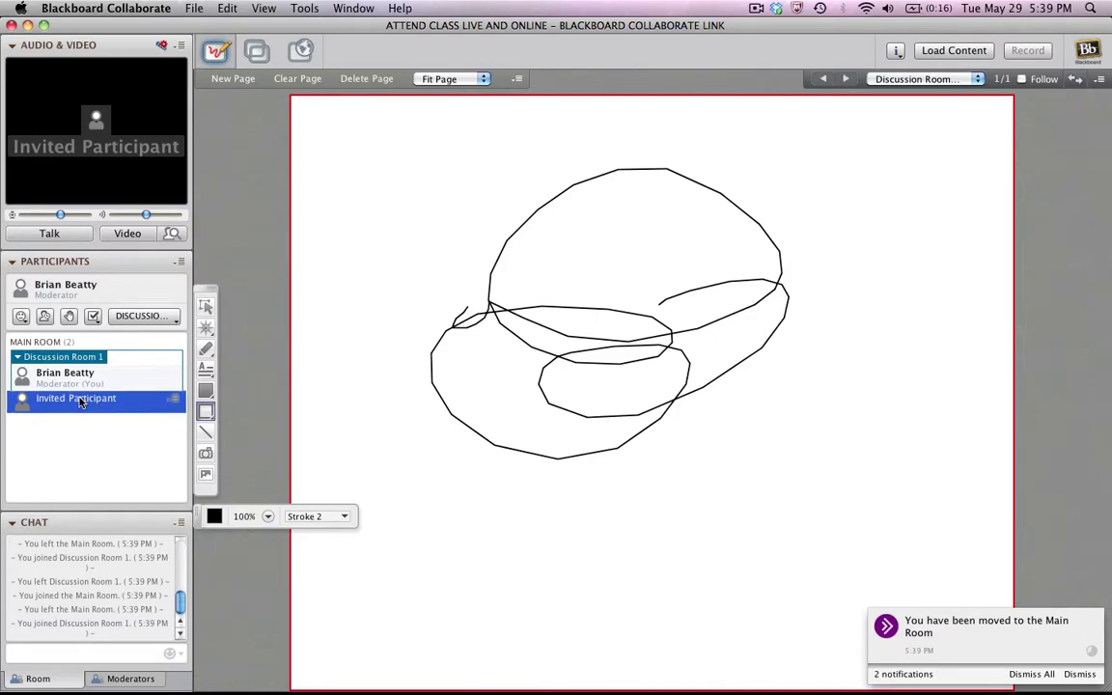
drag(81, 377, 81, 356)
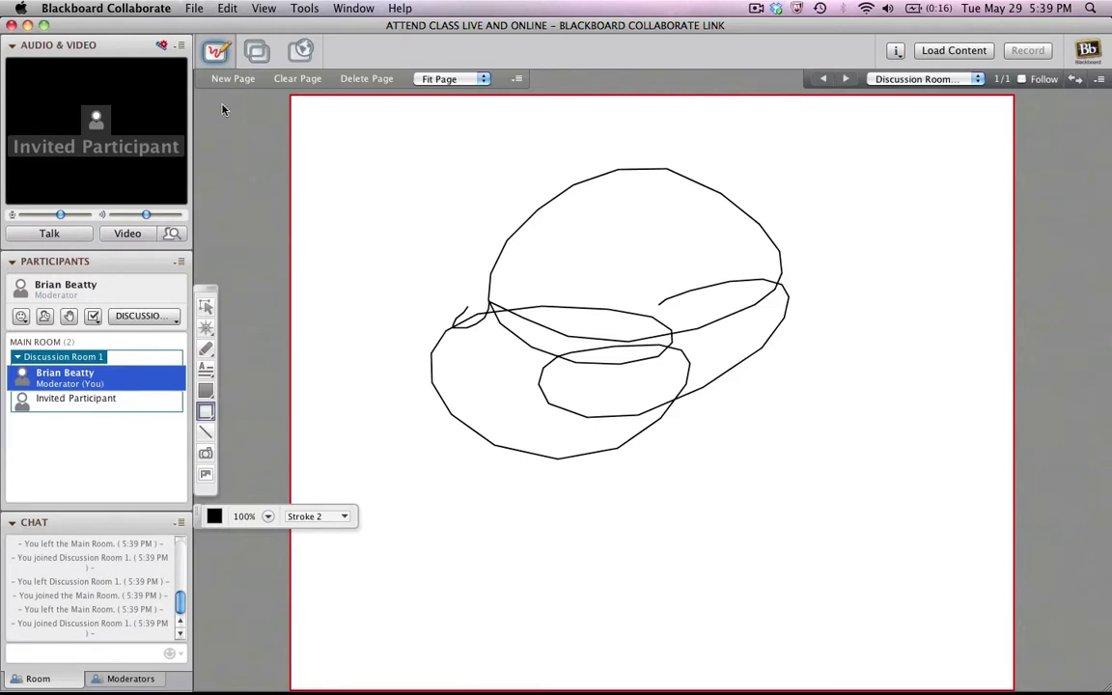
Return everyone to the main room and close the Discussion Room 1 breakout room.
click(343, 8)
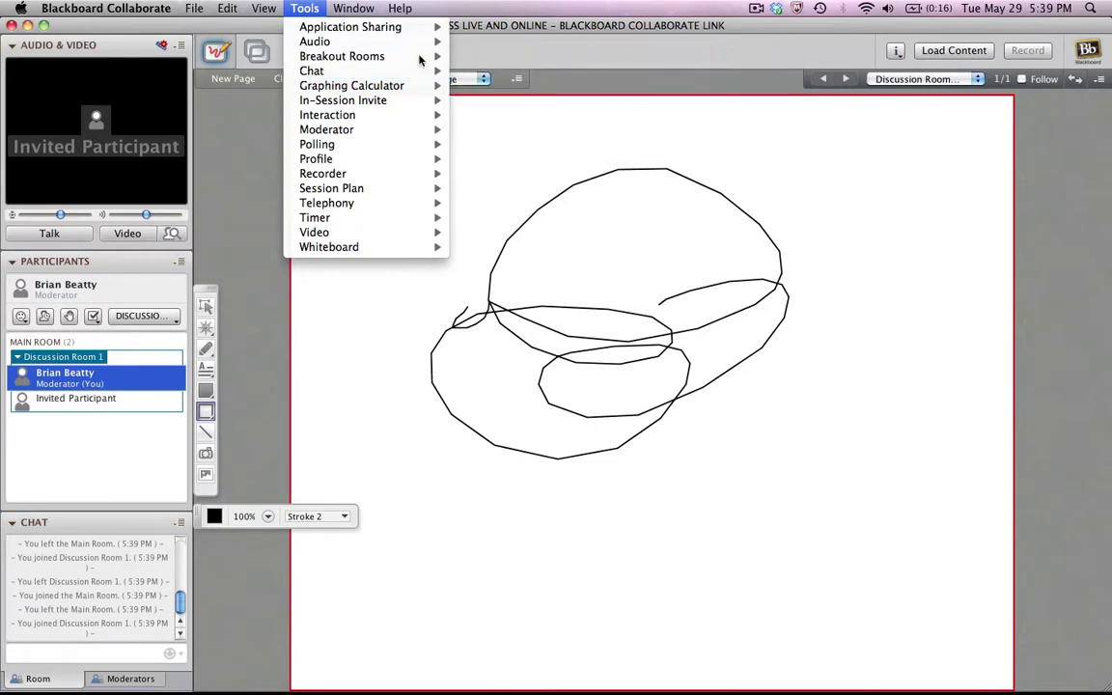
mouse_move(415, 60)
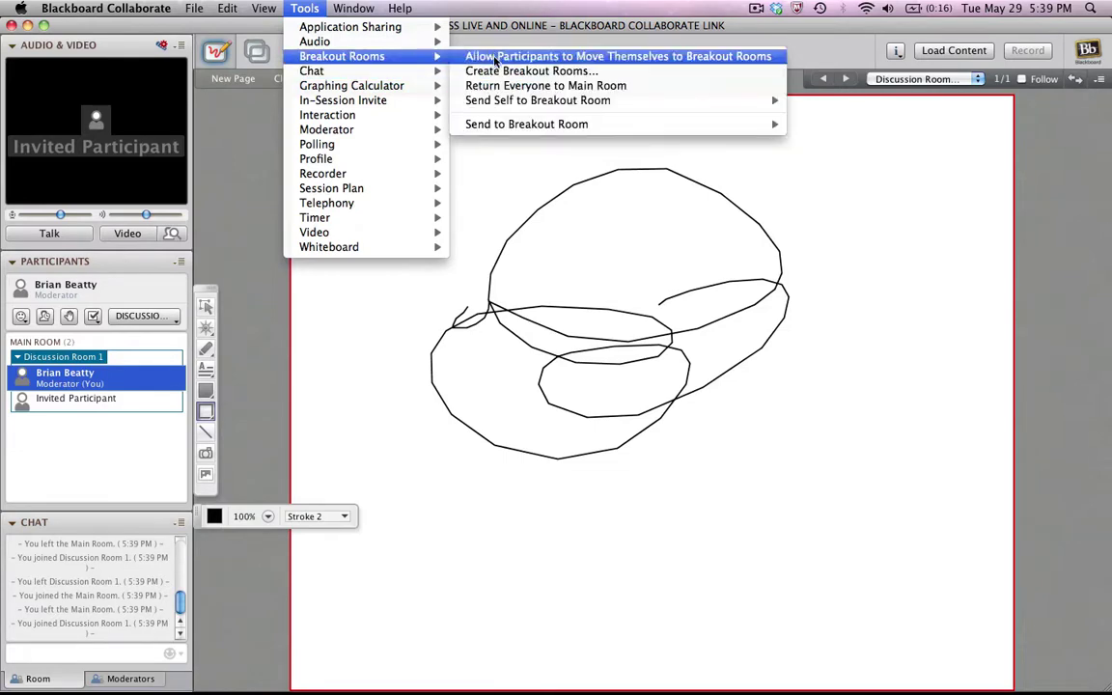
click(646, 88)
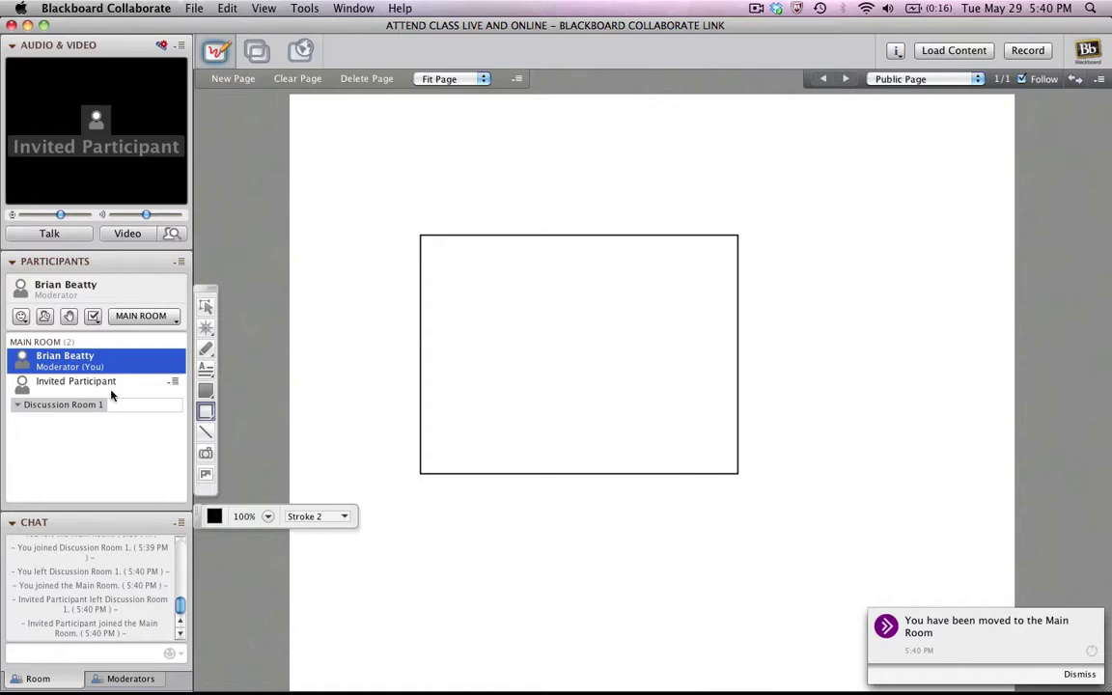
click(171, 405)
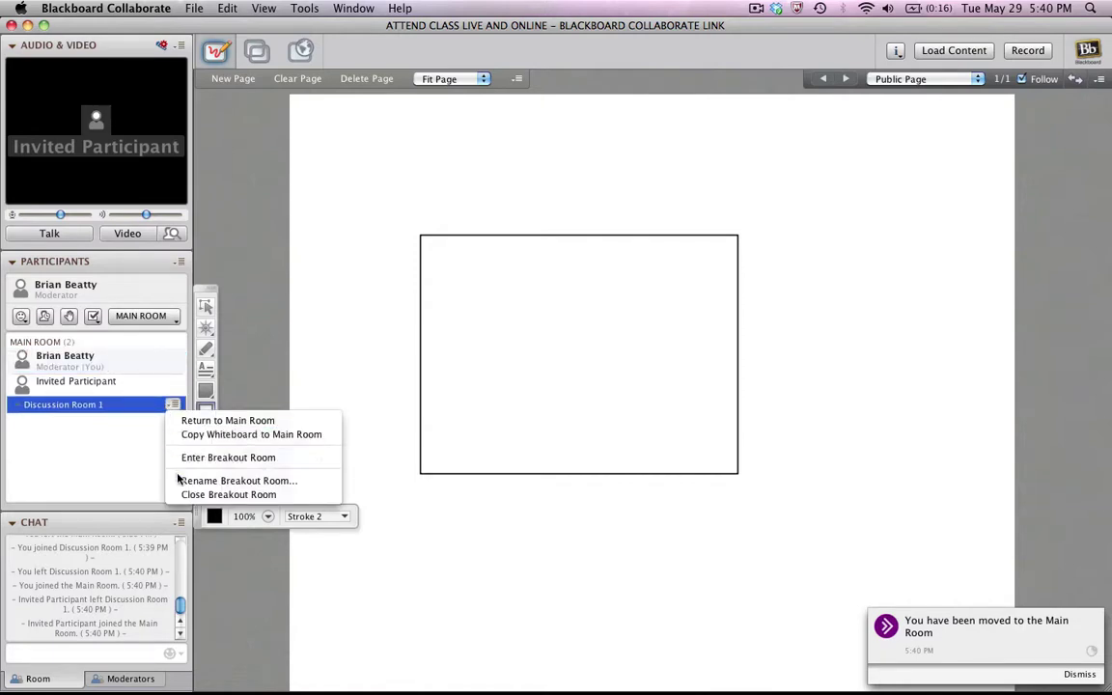
click(228, 494)
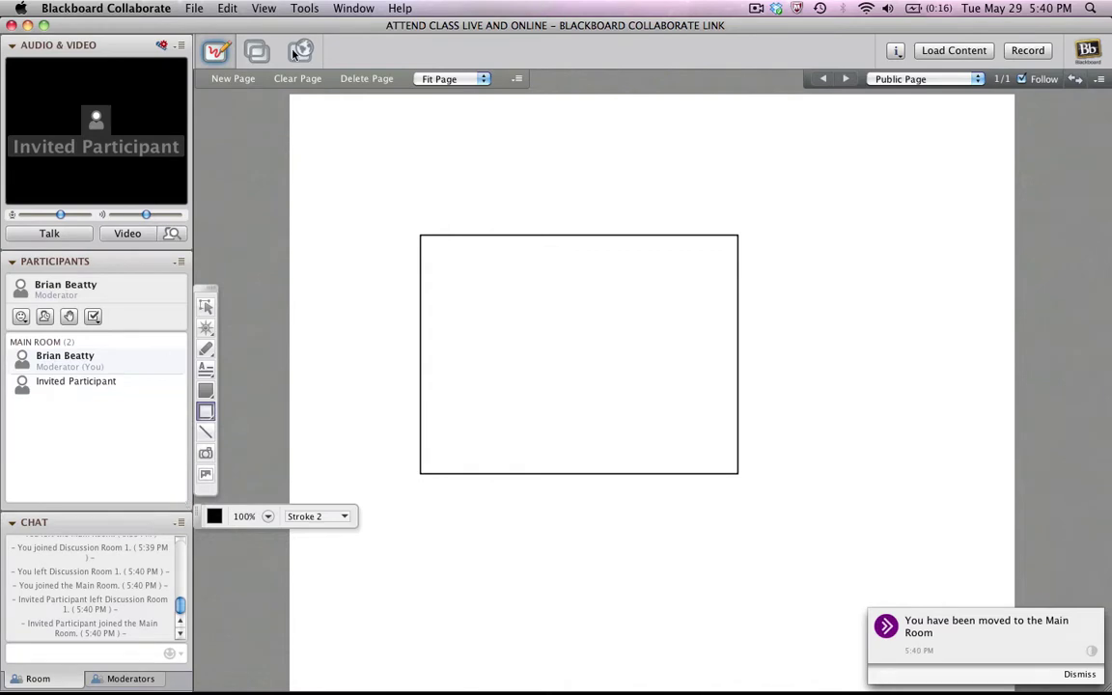
Create 4 breakout rooms named "Discussion Room" with participants distributed evenly.
click(304, 7)
mouse_move(309, 58)
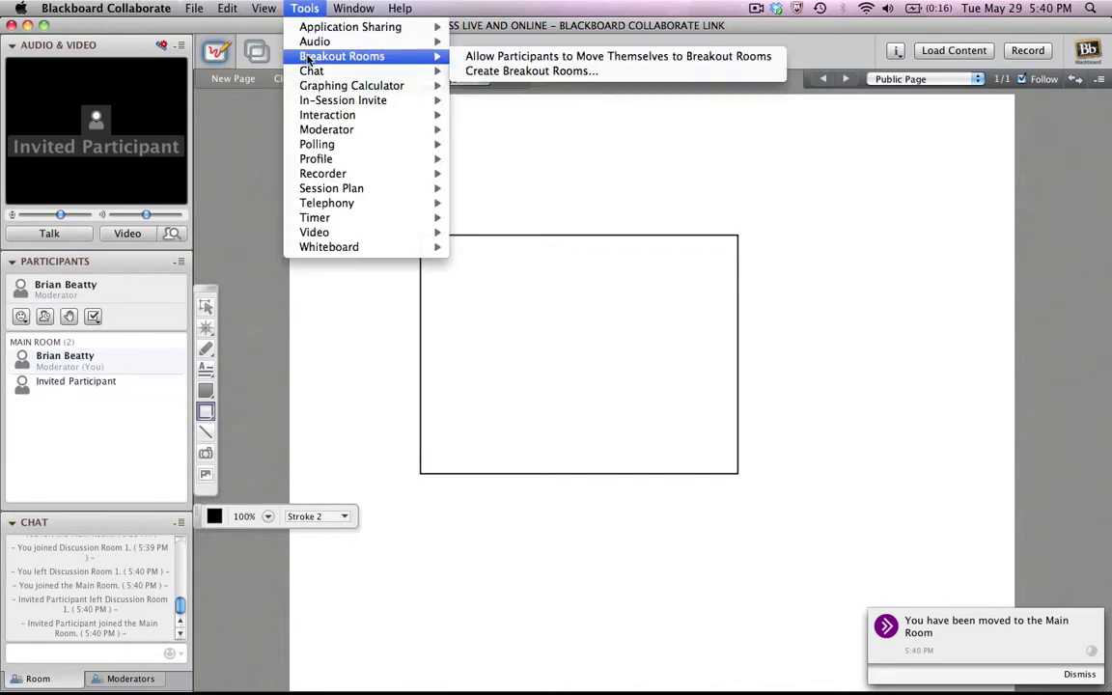
click(486, 72)
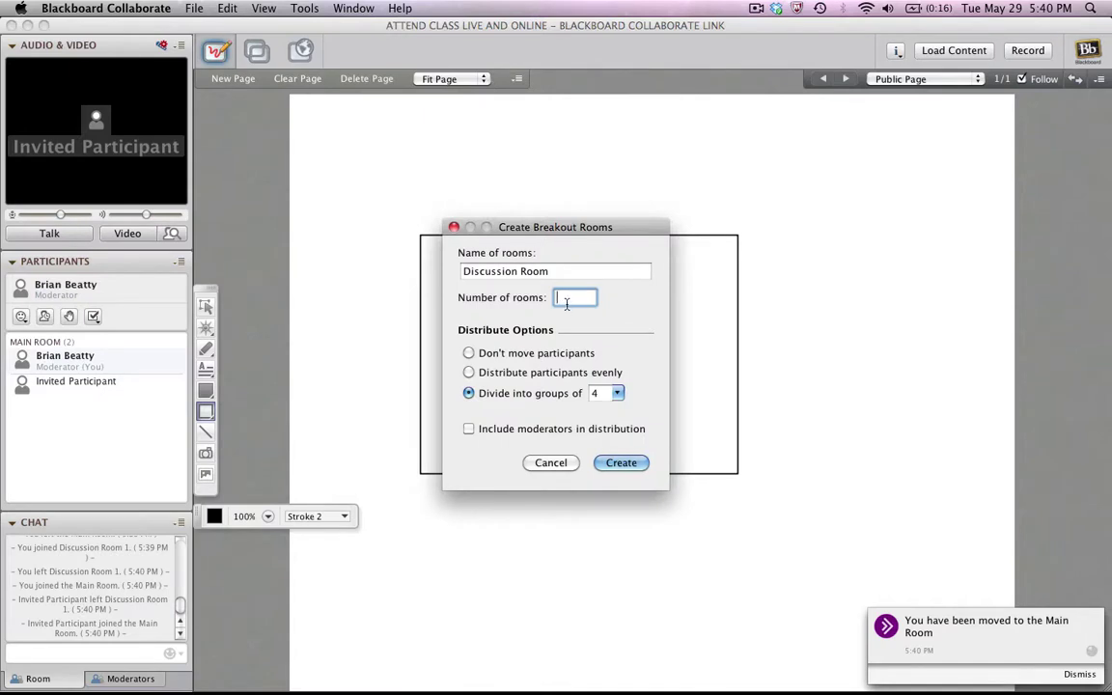
text(4)
click(549, 372)
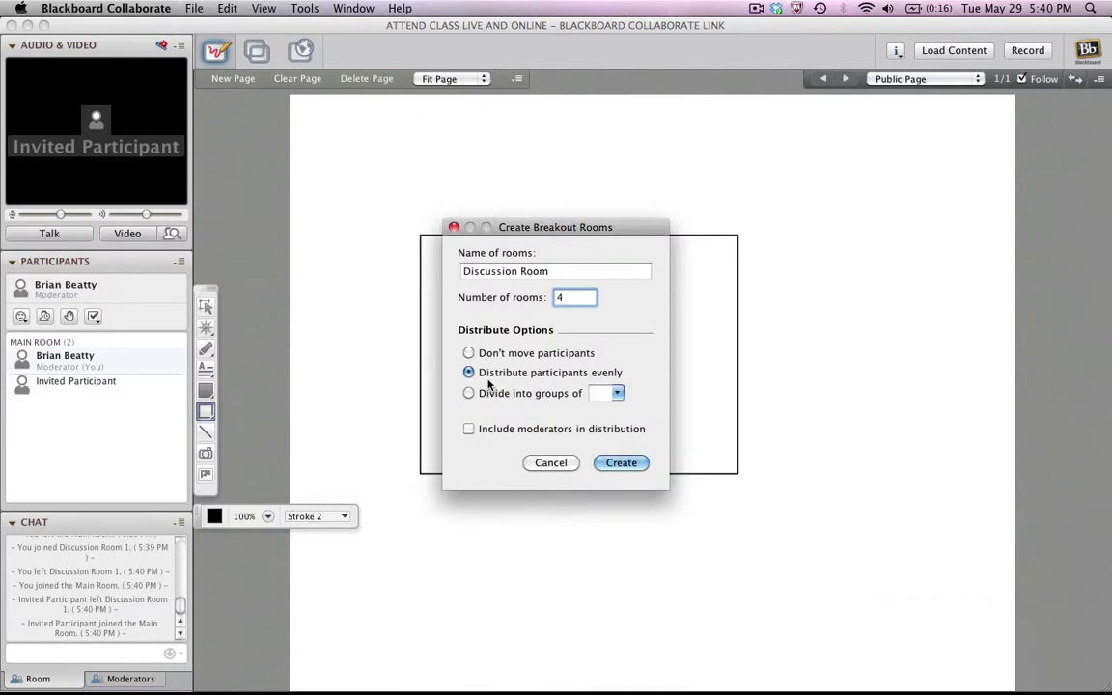
click(621, 466)
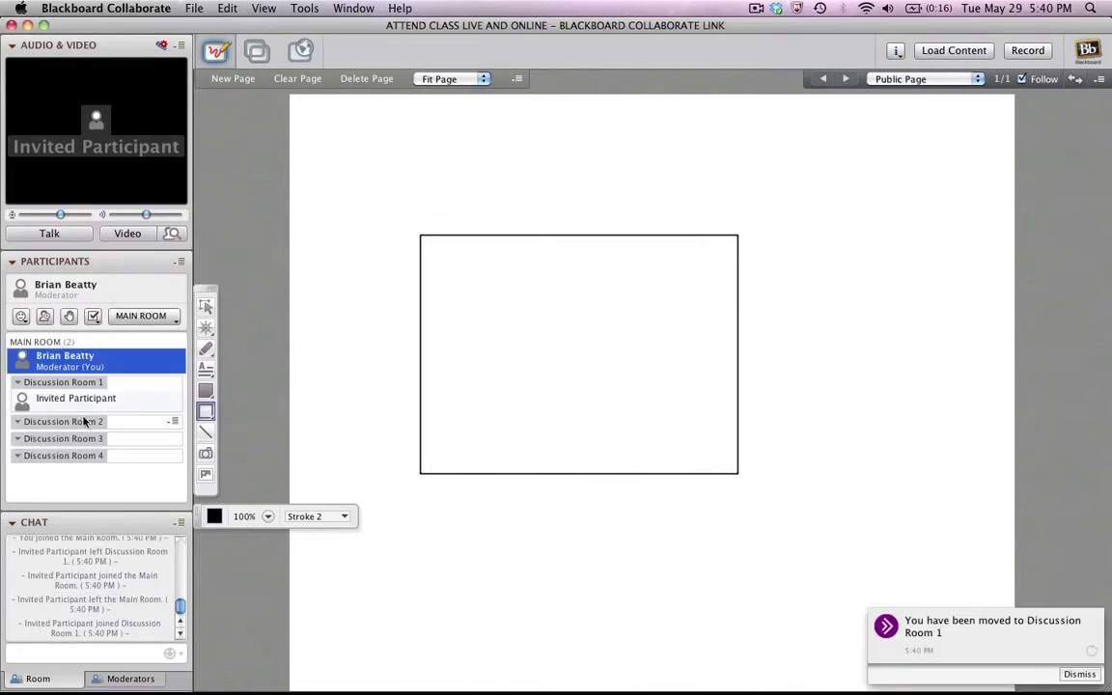
Rename the Discussion Room 2 breakout room to "Golden Triangle".
click(171, 422)
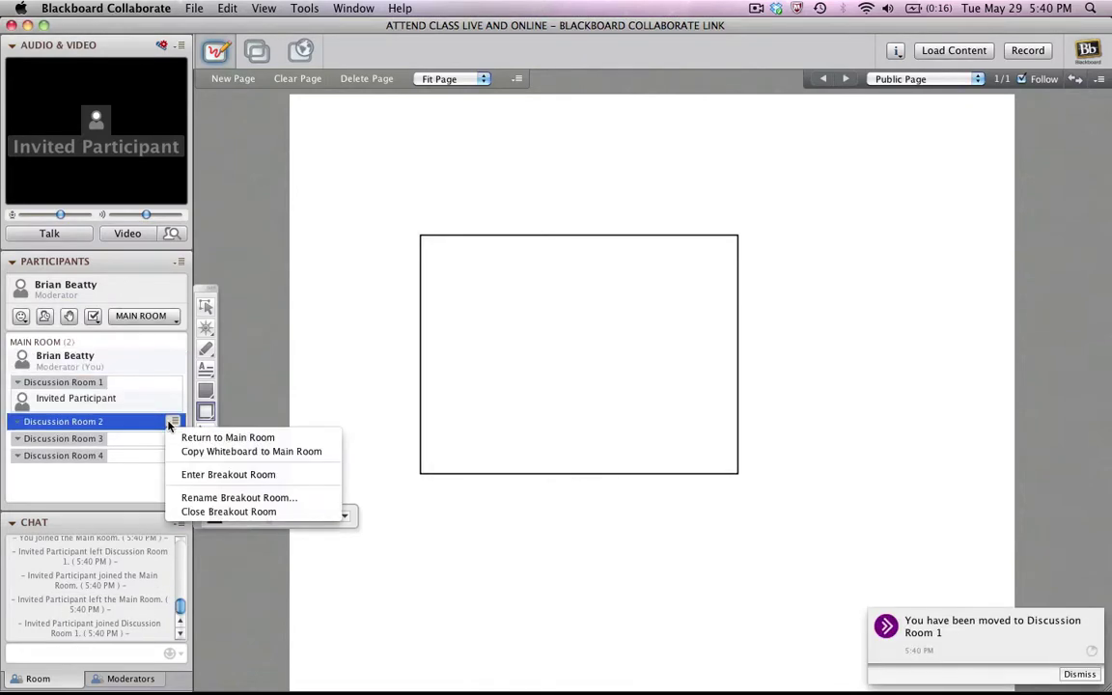
click(191, 497)
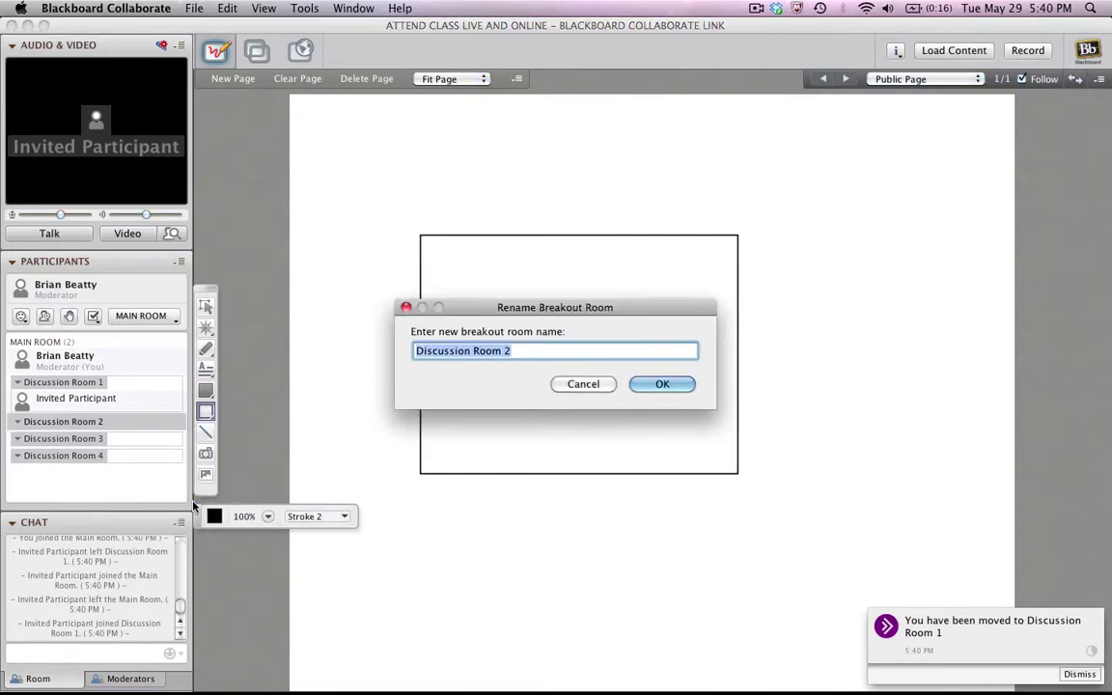
text(Golden)
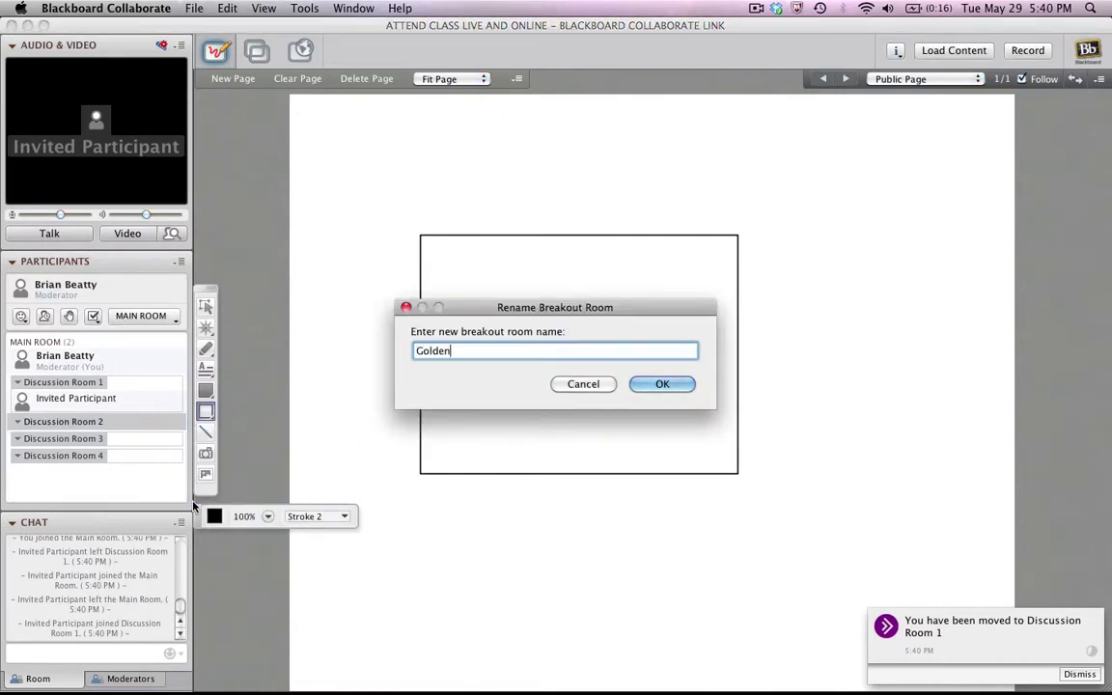
text( Triangle)
click(645, 386)
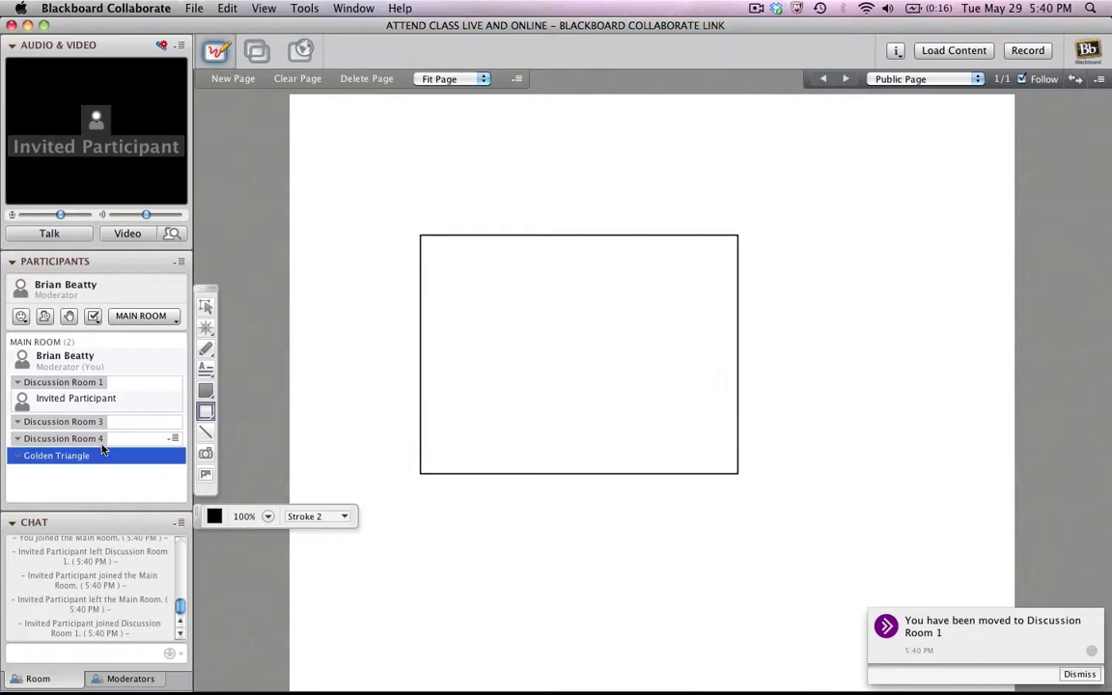
Rename the Discussion Room 4 breakout room to "Yellow Submarine".
click(116, 439)
click(173, 438)
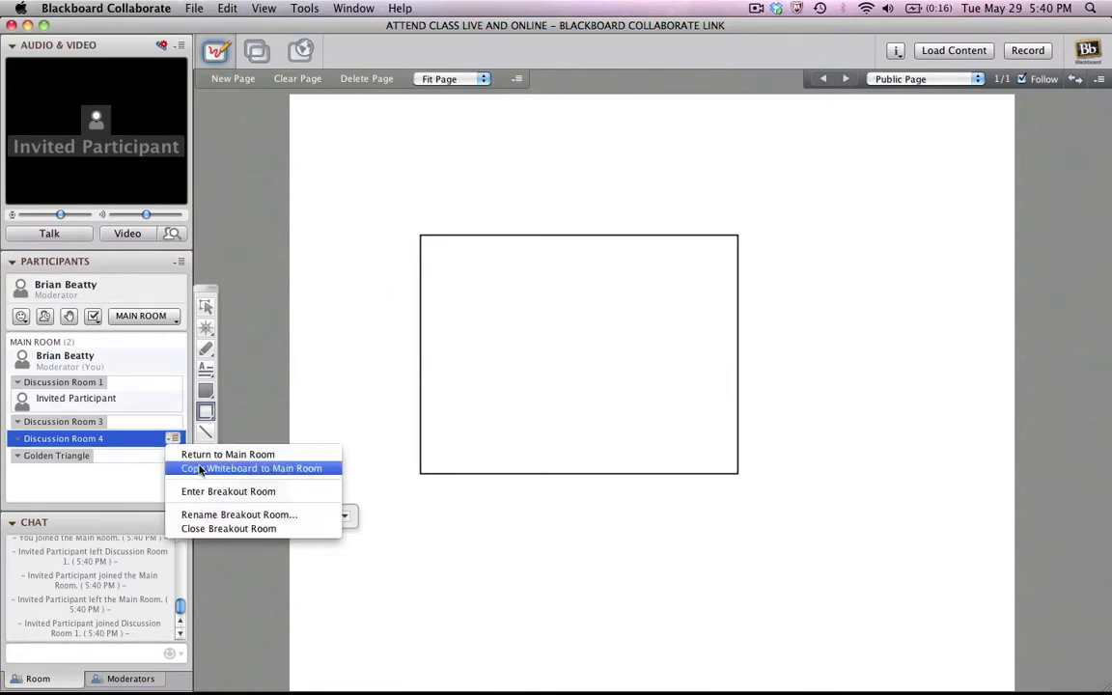
click(214, 514)
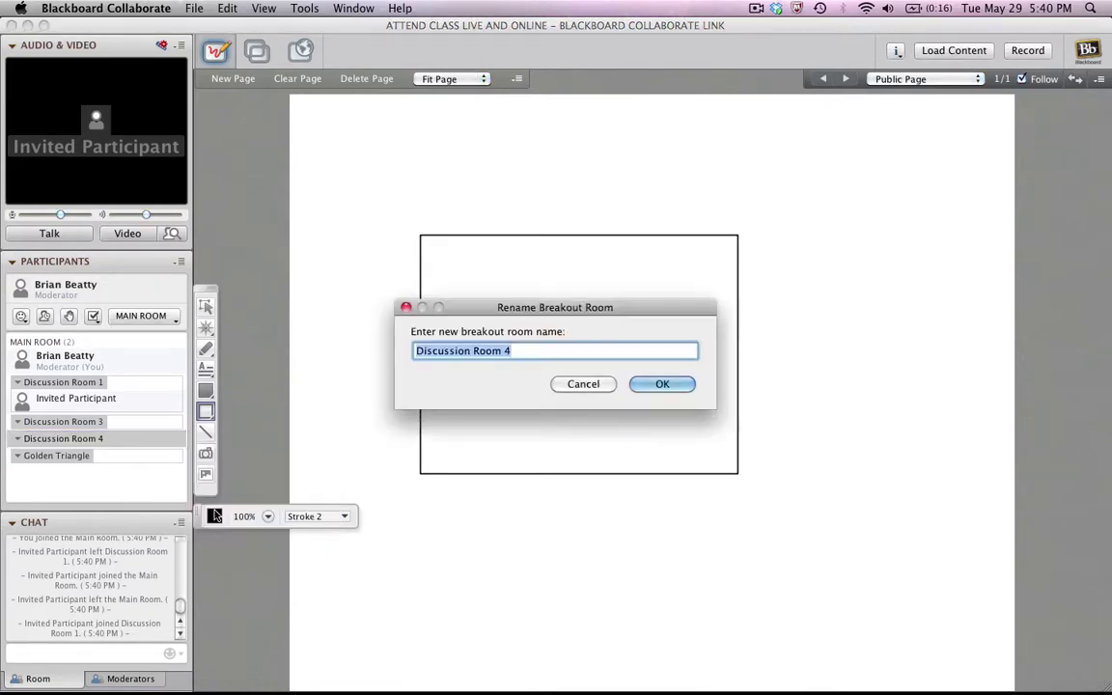
text(Yellow Submari)
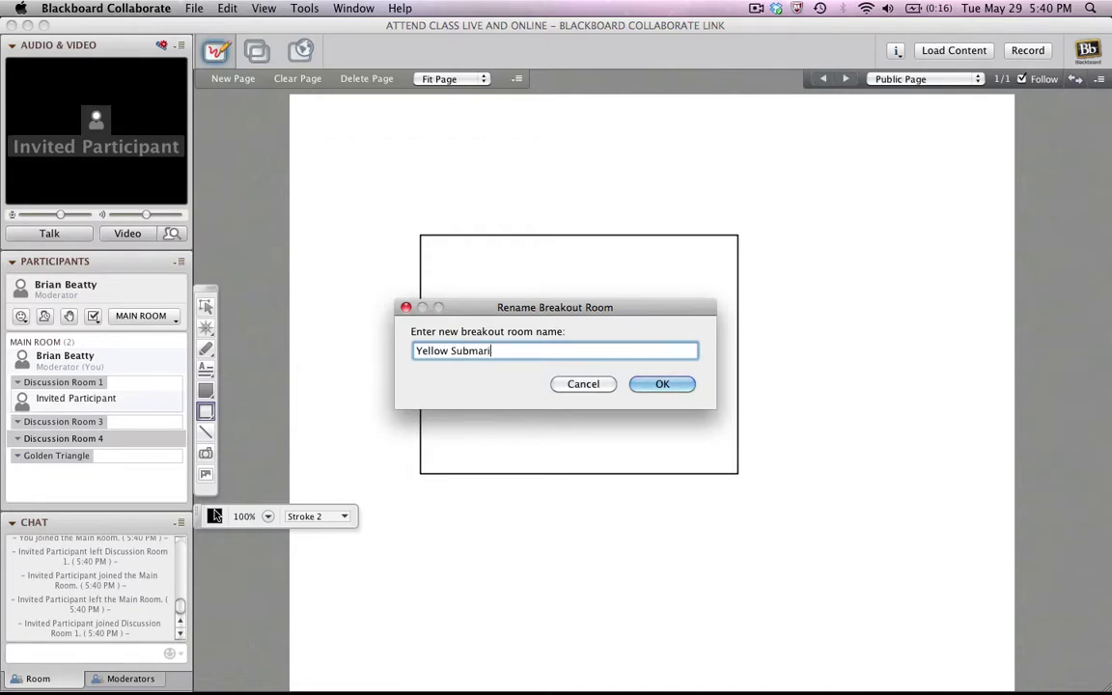
text(ne)
click(673, 383)
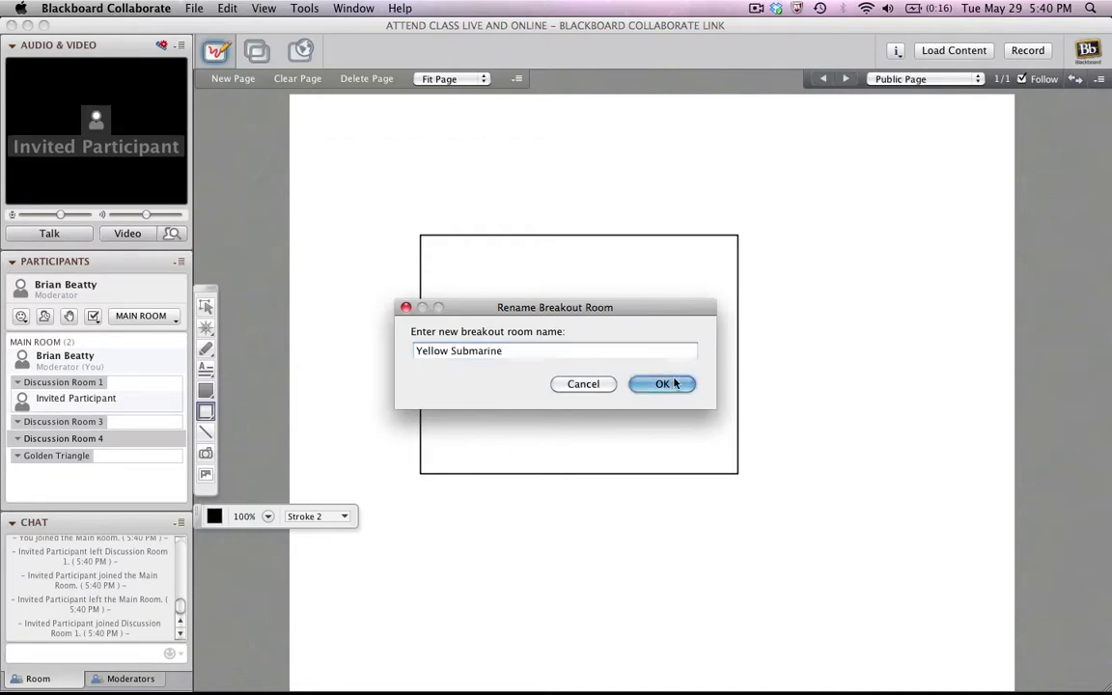
Move Invited Participant into Yellow Submarine, and the moderator through Discussion Room 3 and Golden Triangle into Yellow Submarine.
drag(68, 396, 79, 456)
drag(64, 364, 69, 410)
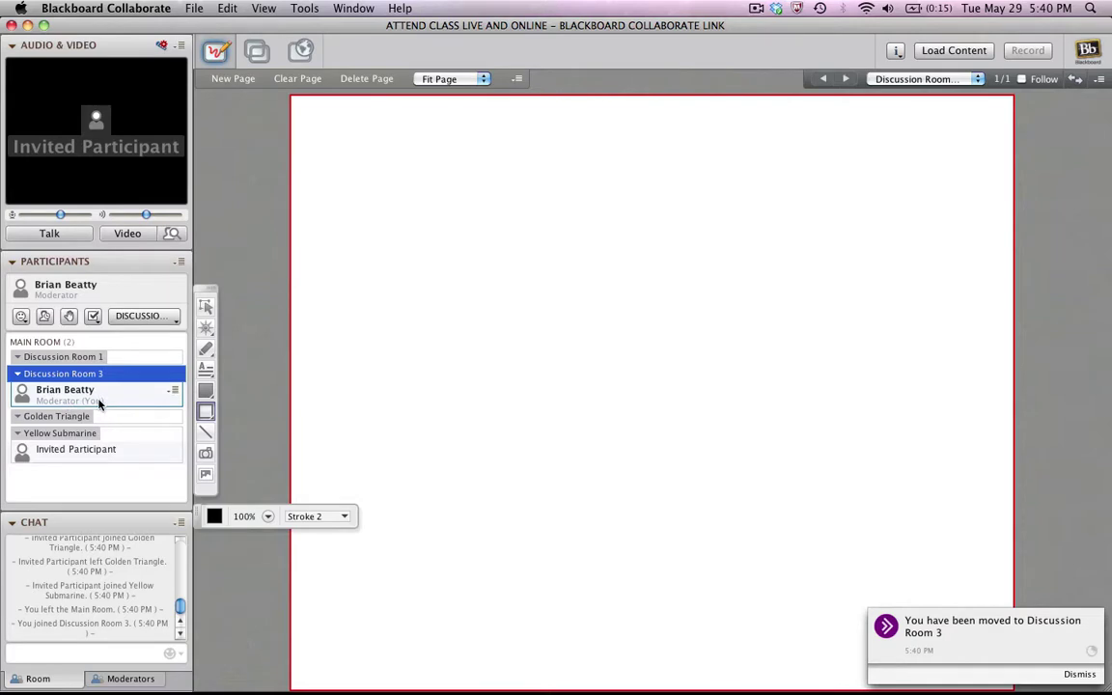
drag(97, 391, 92, 440)
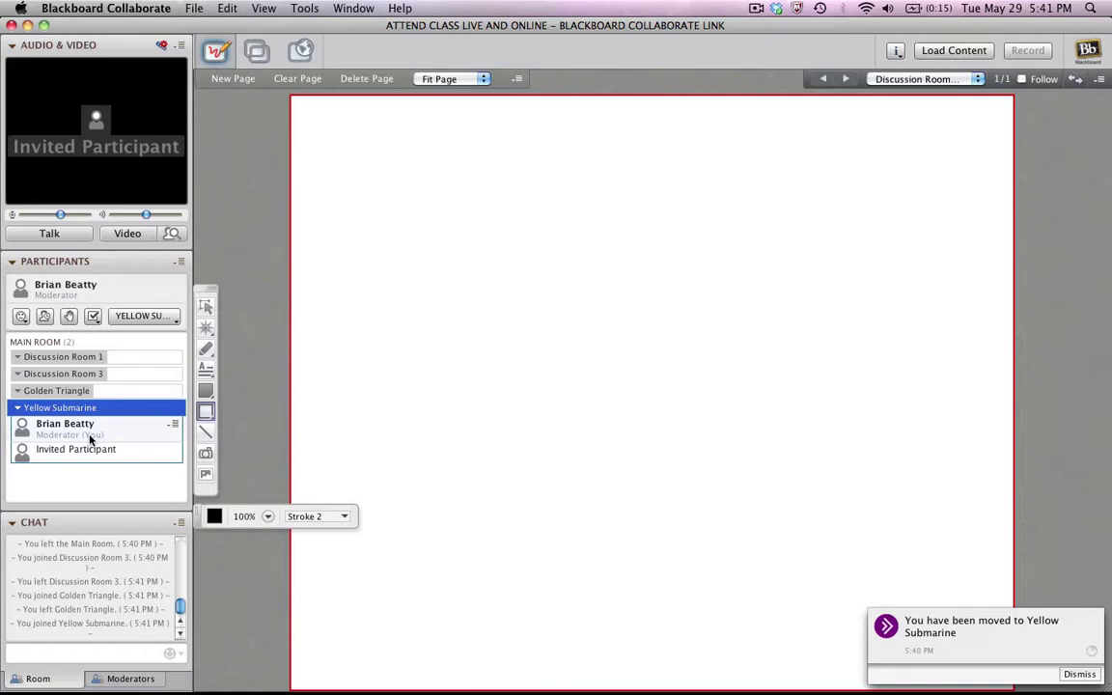
Return everyone from the breakout rooms to the main room, keeping the rooms open.
click(350, 11)
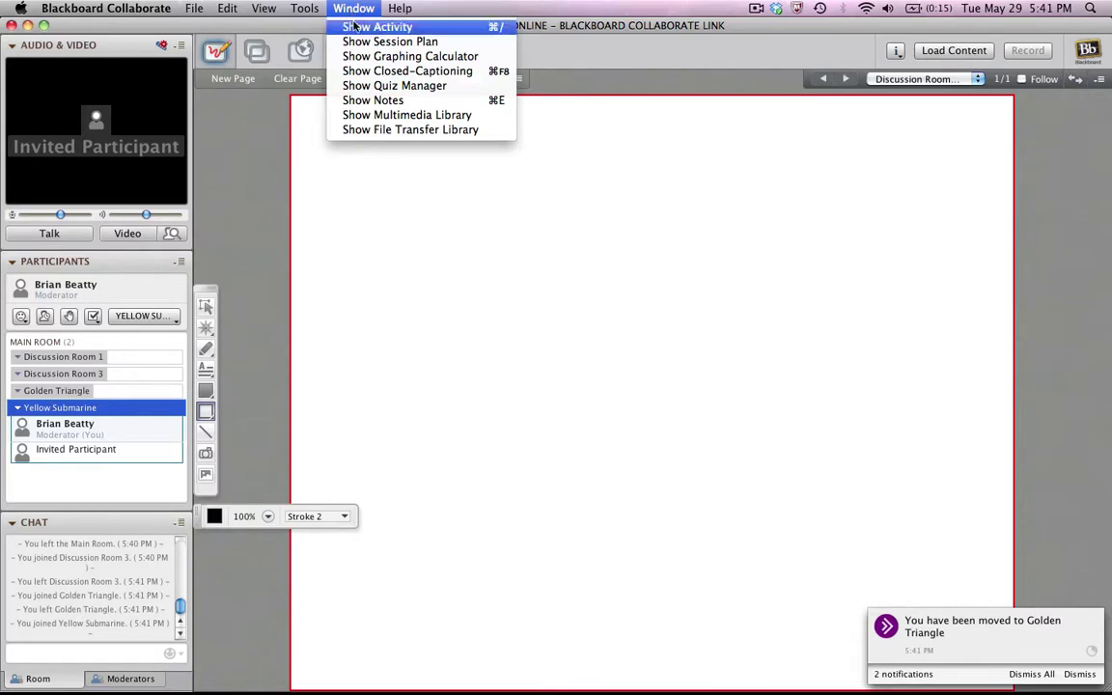
mouse_move(305, 12)
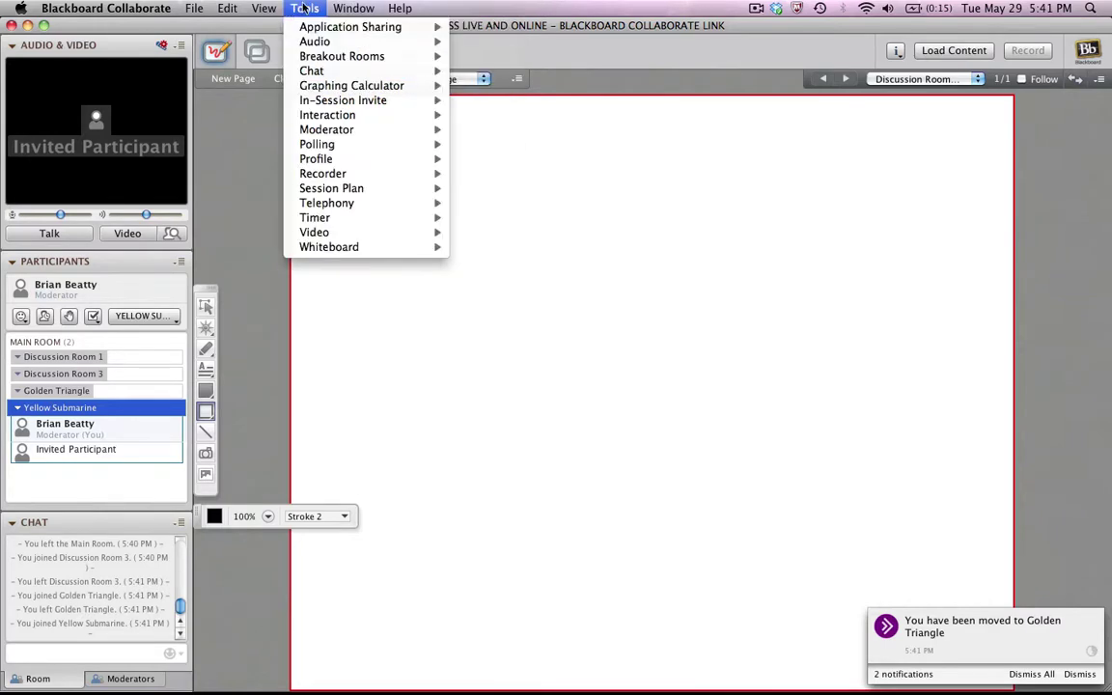
mouse_move(342, 60)
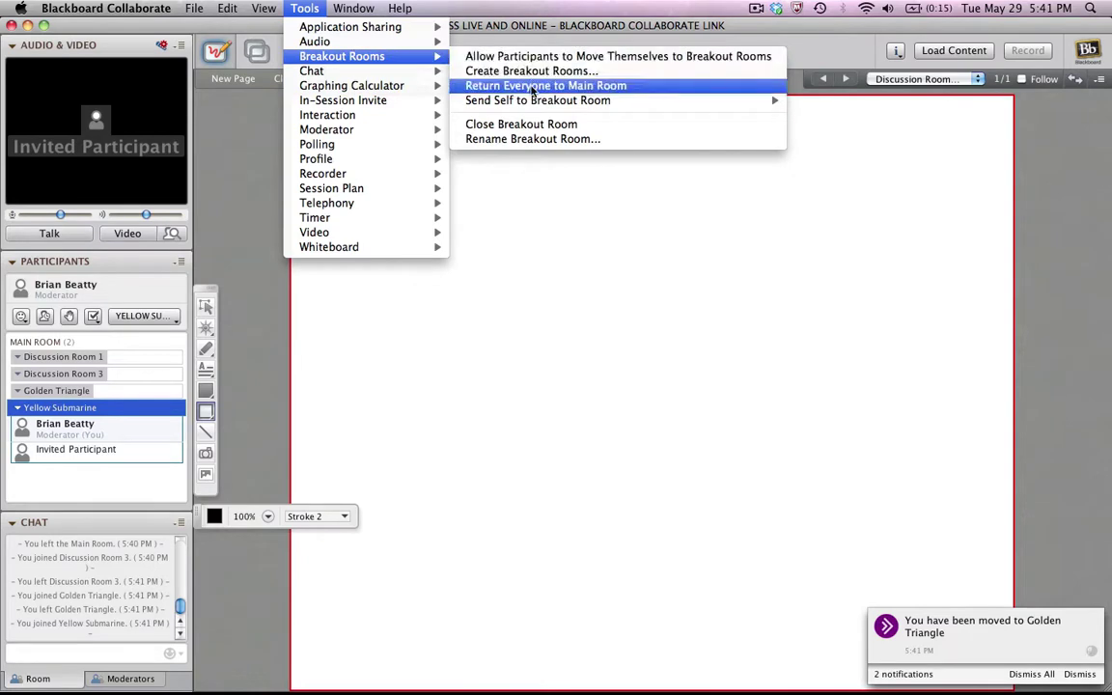
click(532, 87)
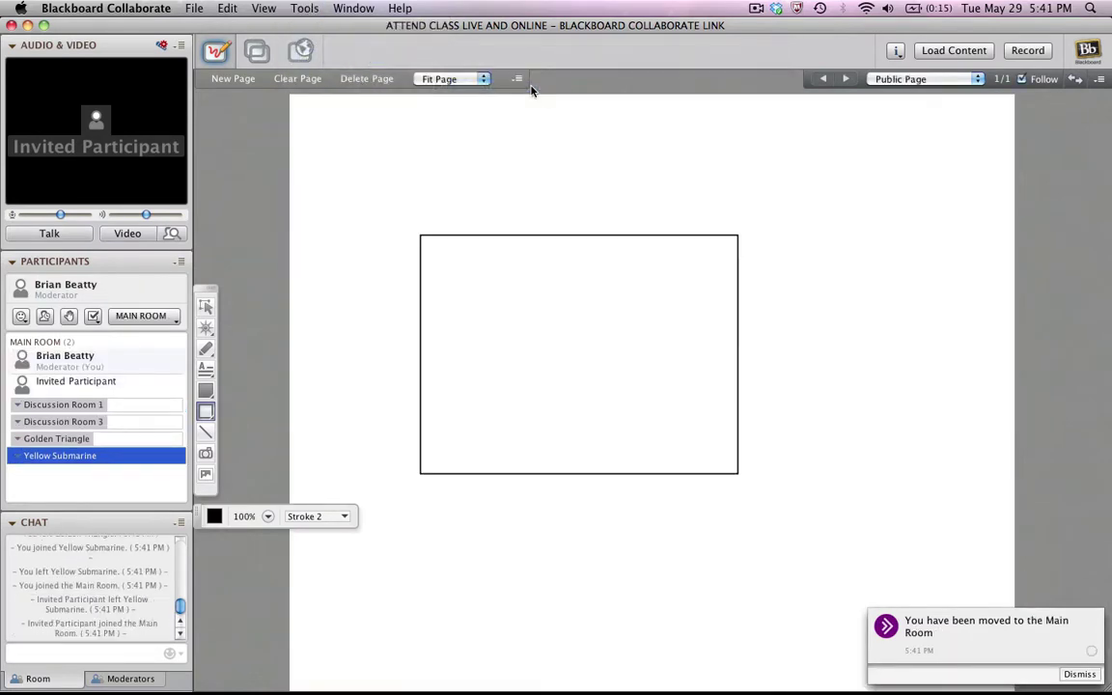